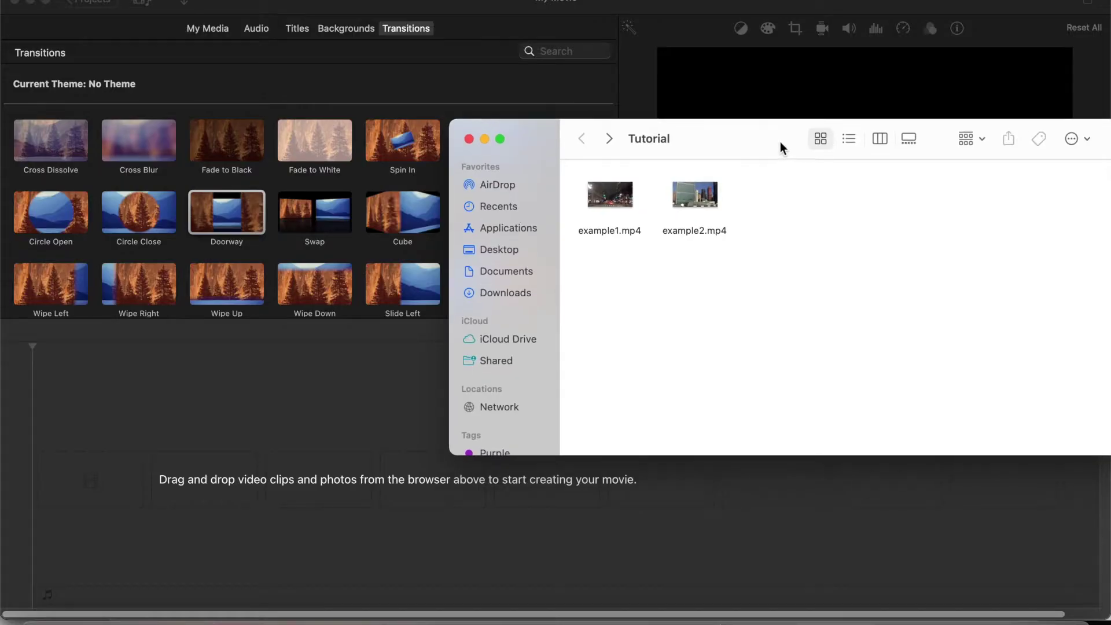
- Drag example1.mp4, then example2.mp4, from the Tutorial folder onto the iMovie timeline
left_click_drag(781, 141, 757, 82)
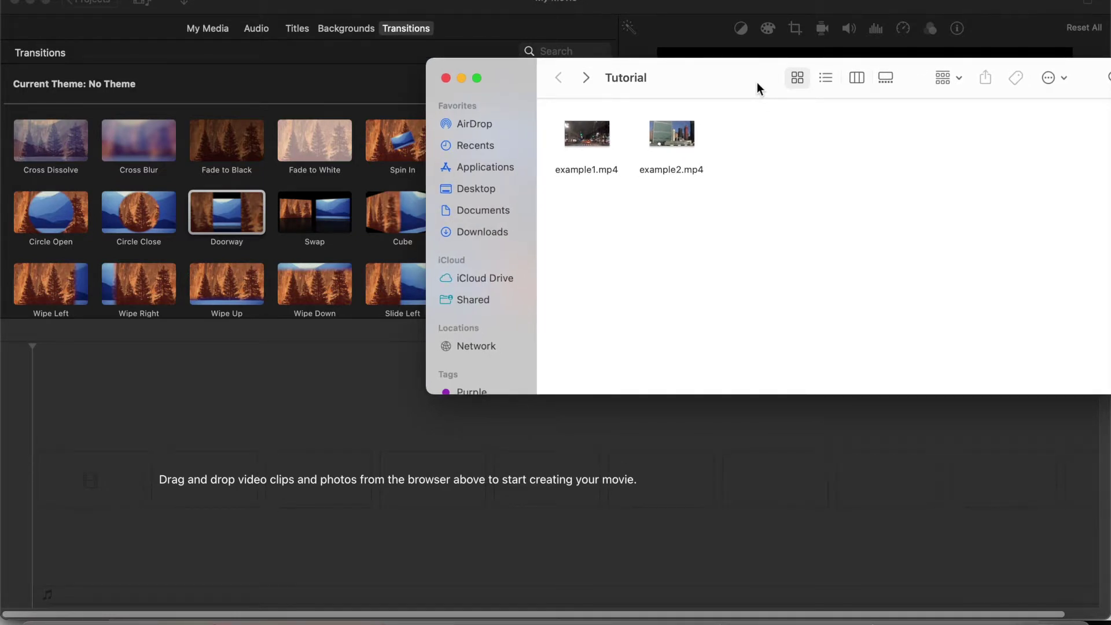
left_click_drag(757, 82, 713, 67)
left_click_drag(544, 154, 260, 471)
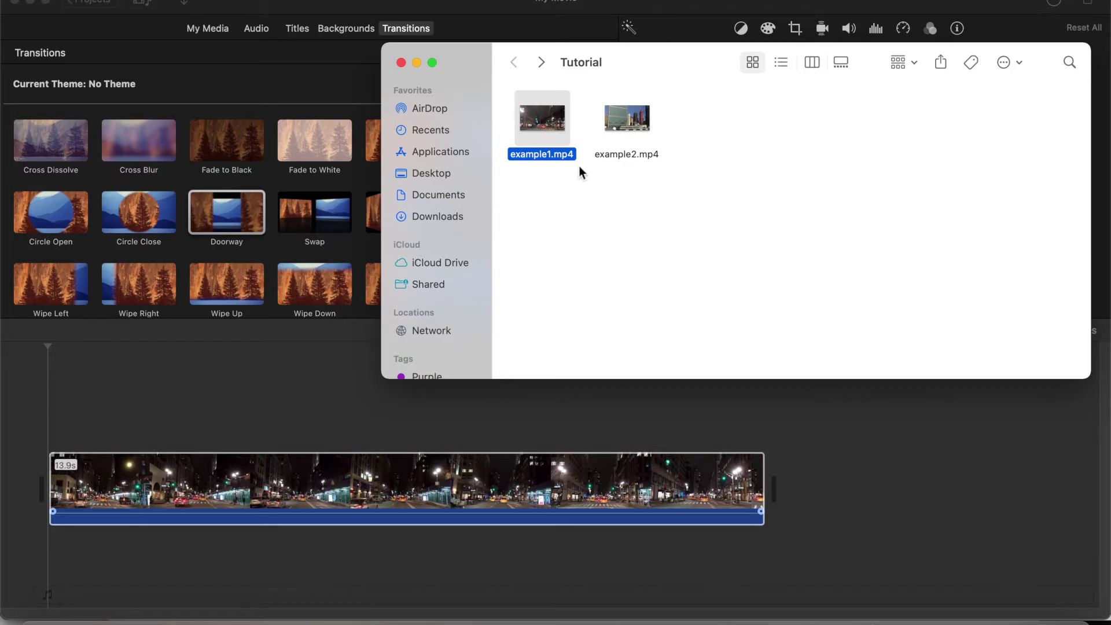
left_click_drag(752, 370, 783, 429)
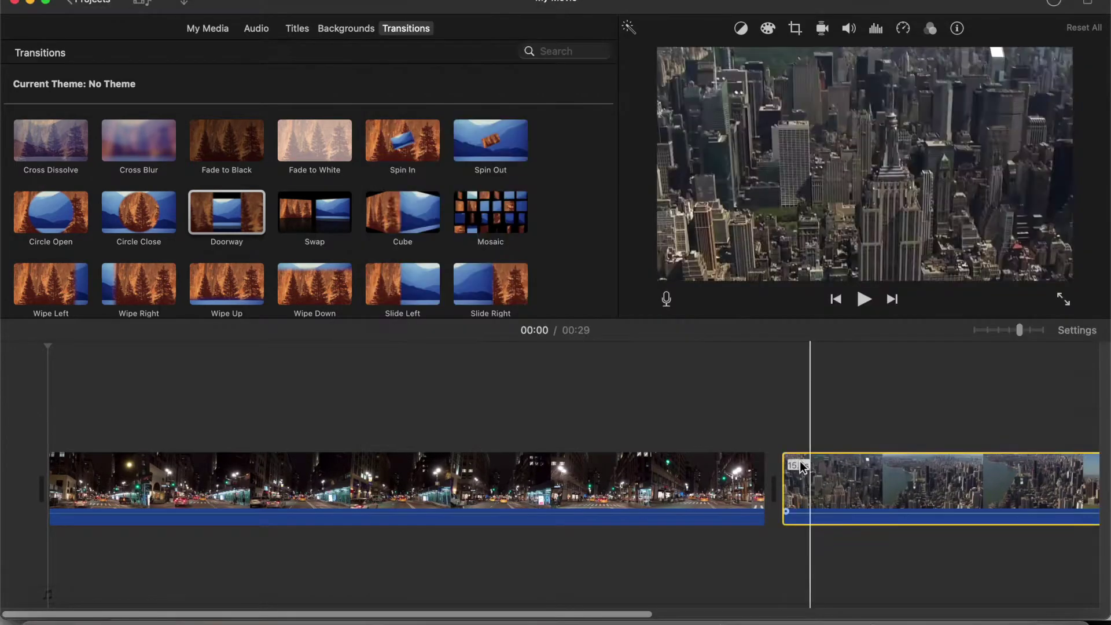
left_click(722, 430)
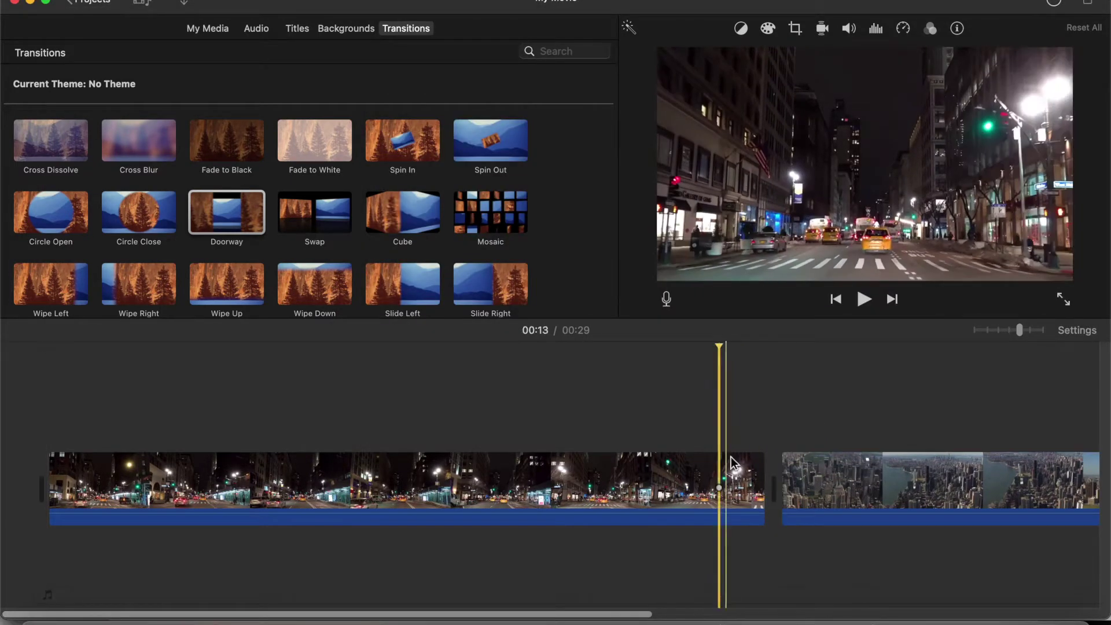
scroll(735, 471, "right", 3)
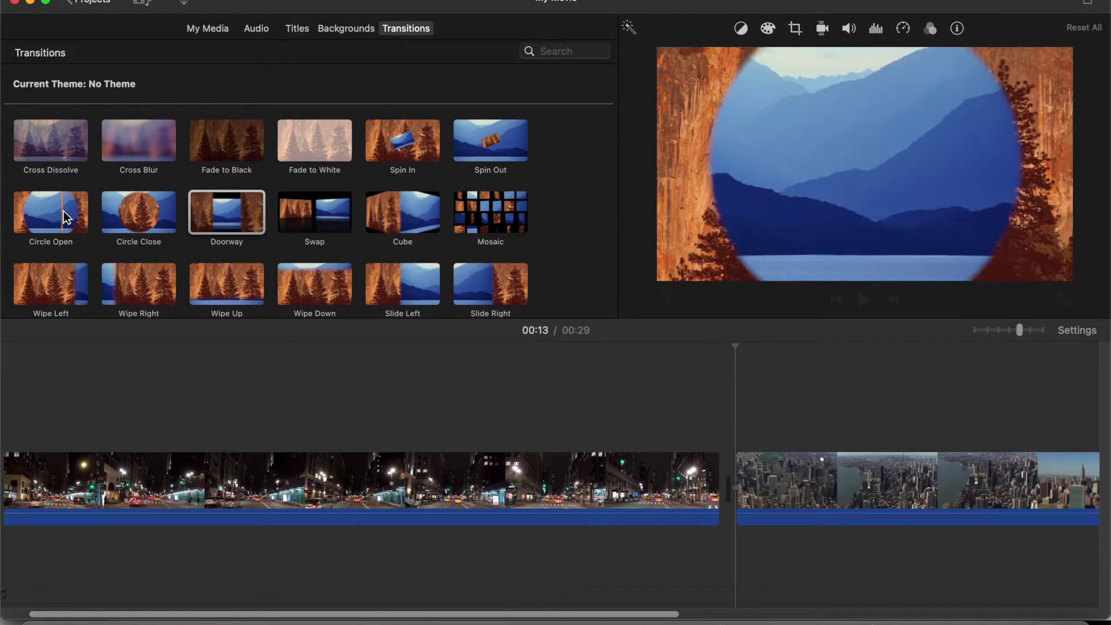
- Insert a Circle Open transition between the street and aerial clips and play through it
left_click_drag(65, 217, 729, 486)
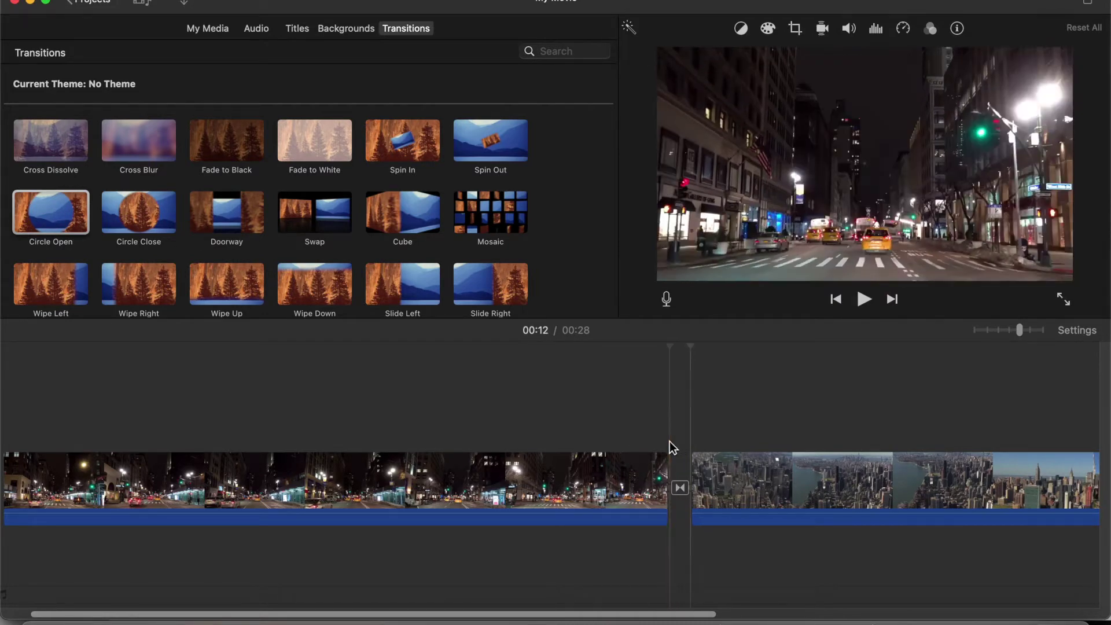
key("space")
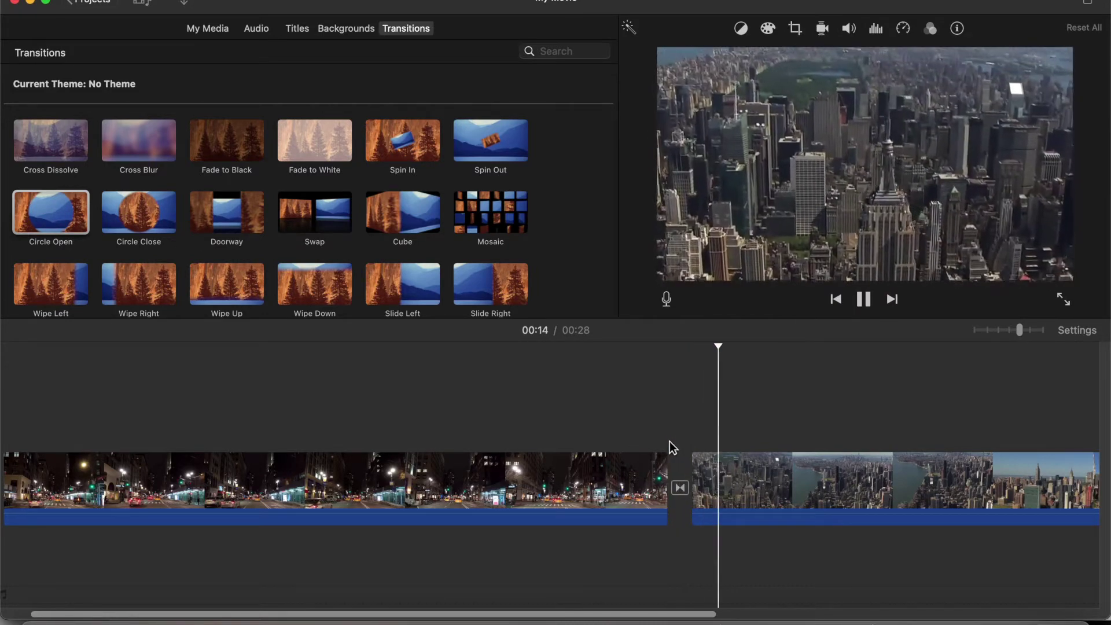
key("space")
left_click(649, 435)
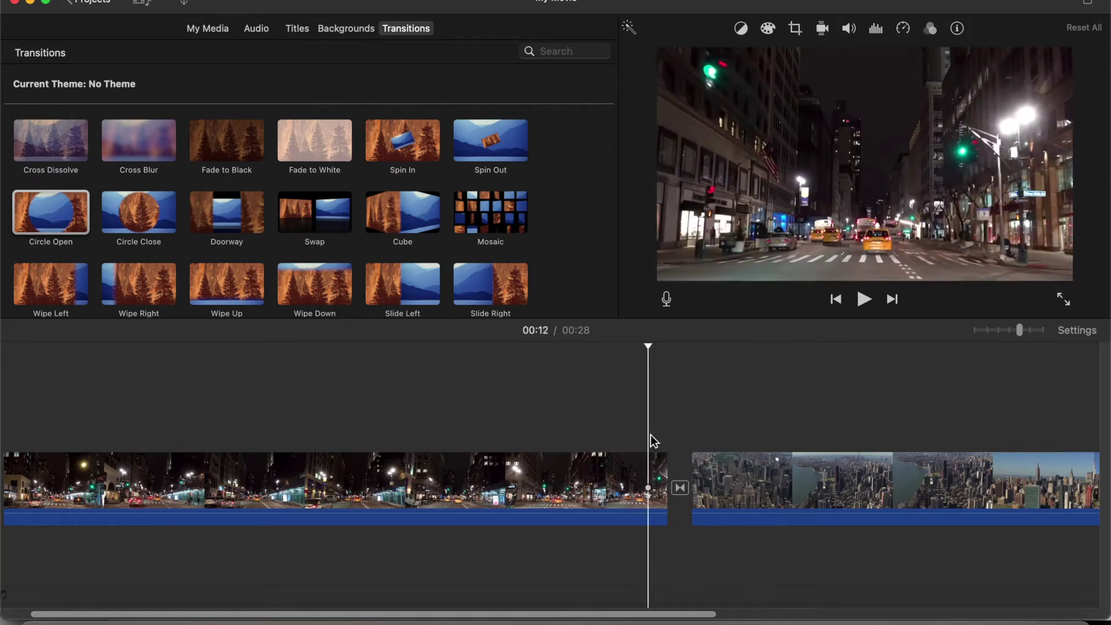
key("space")
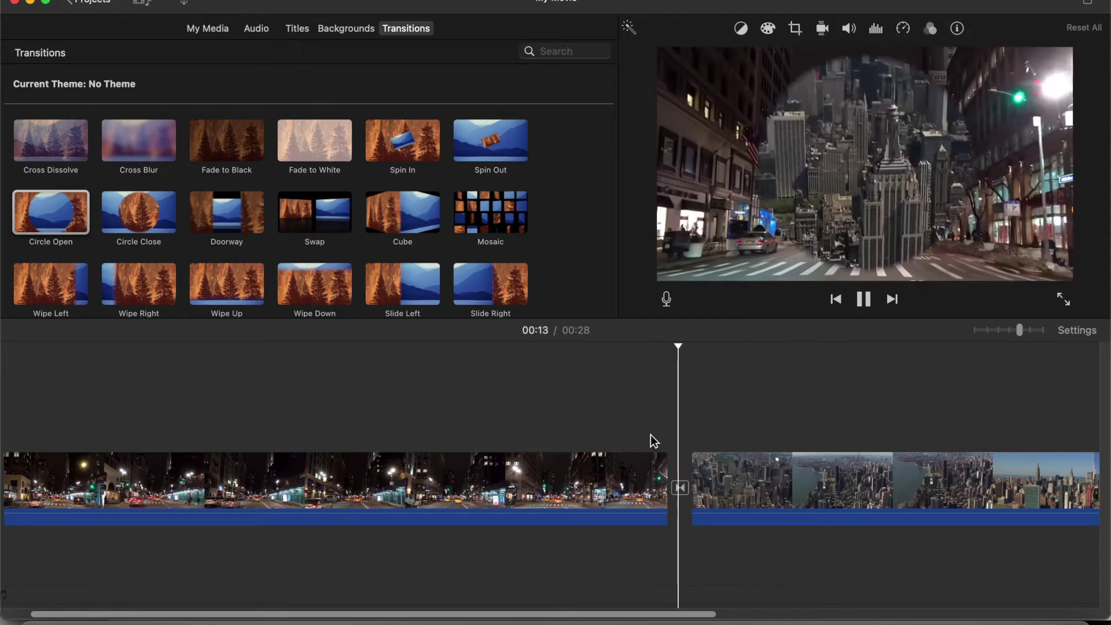
key("space")
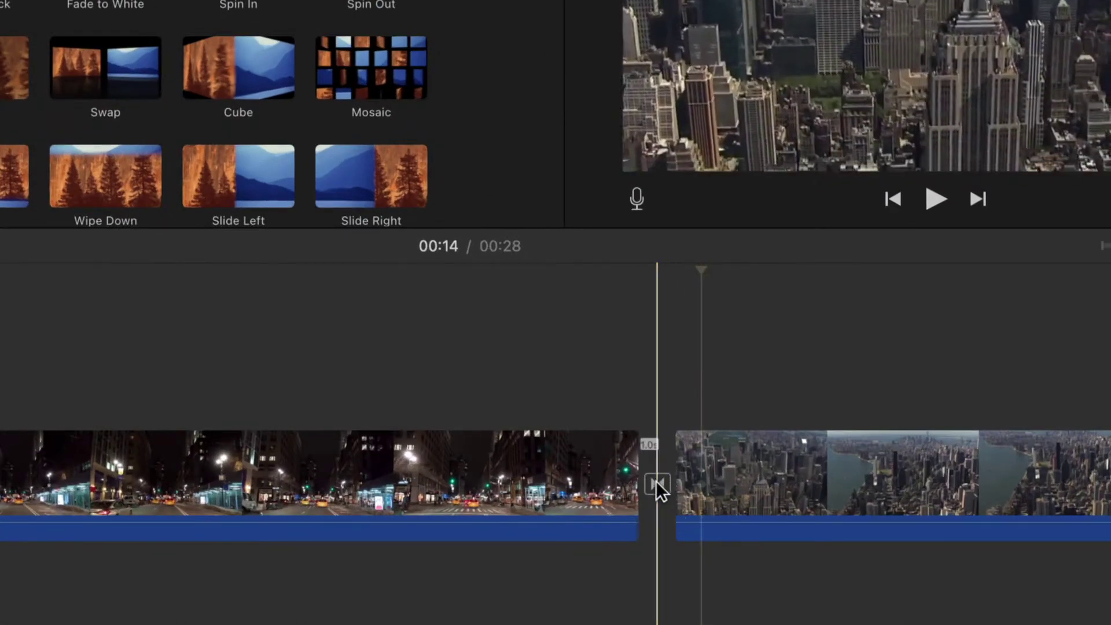
double_click(656, 483)
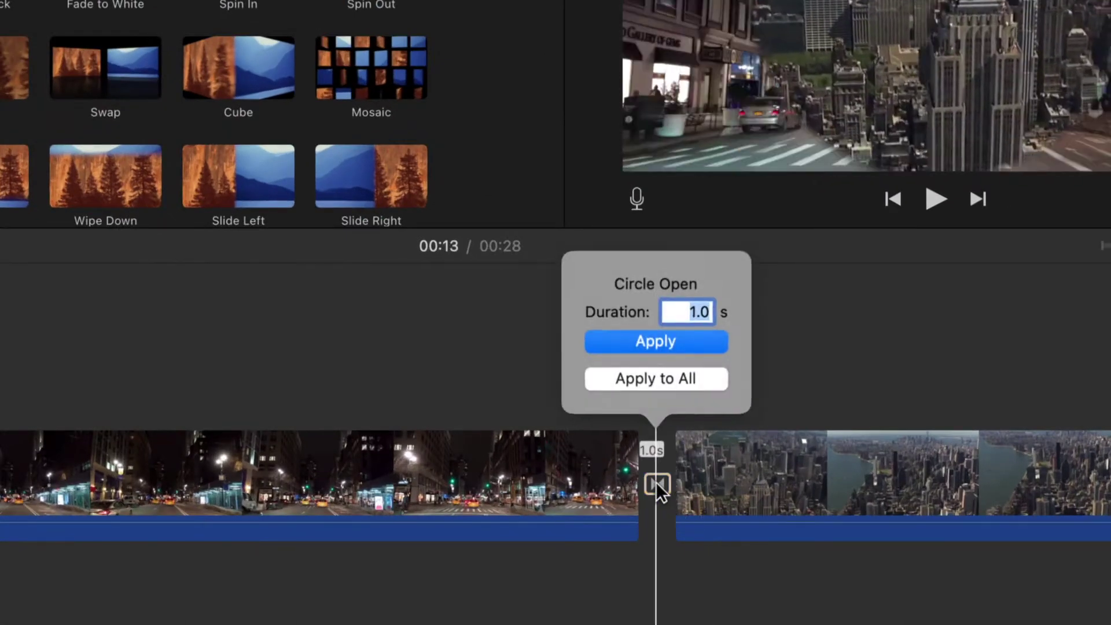
- Attempt a 2.0-second Circle Open duration, then dismiss the not-enough-media alert
left_click(707, 336)
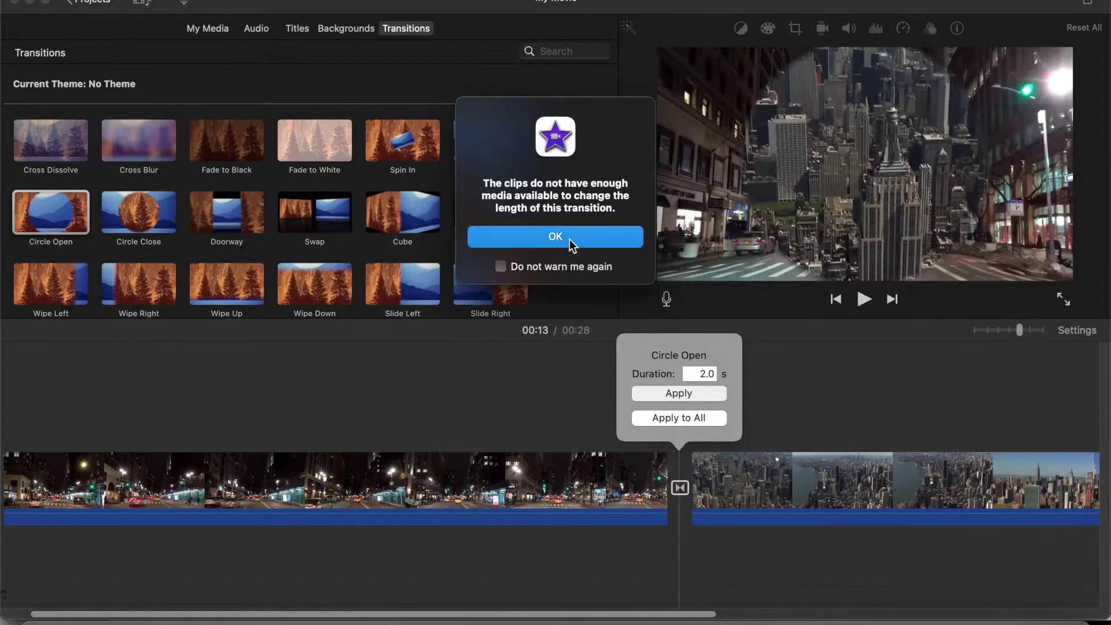
left_click(593, 339)
left_click(865, 384)
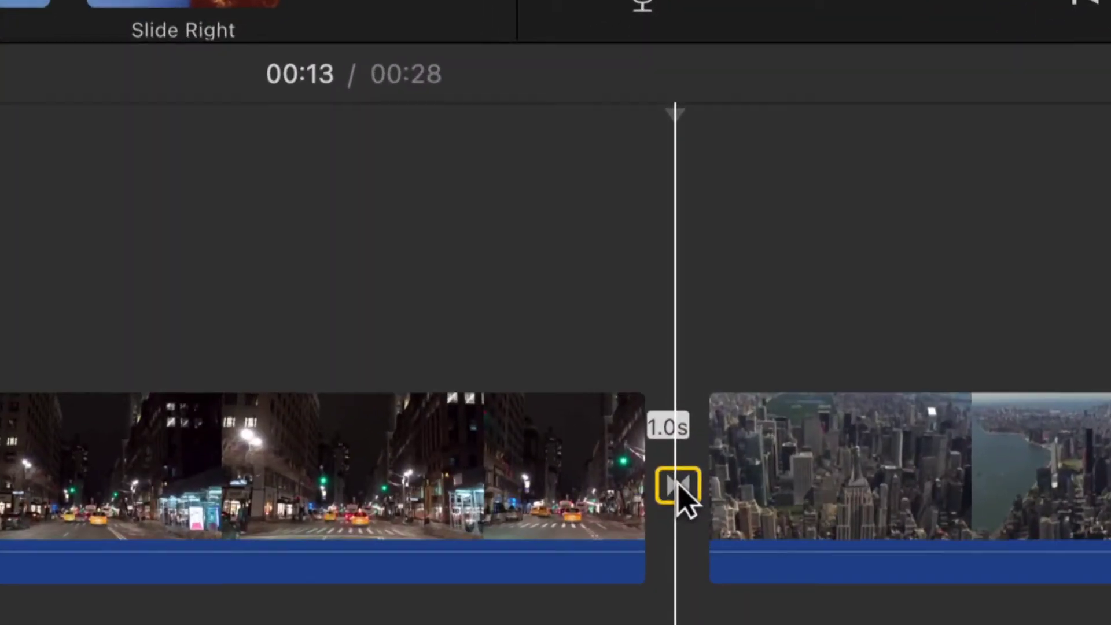
- Stretch the Circle Open transition to 5.5 seconds in the Precision Editor, cutting the movie to 00:23
right_click(682, 488)
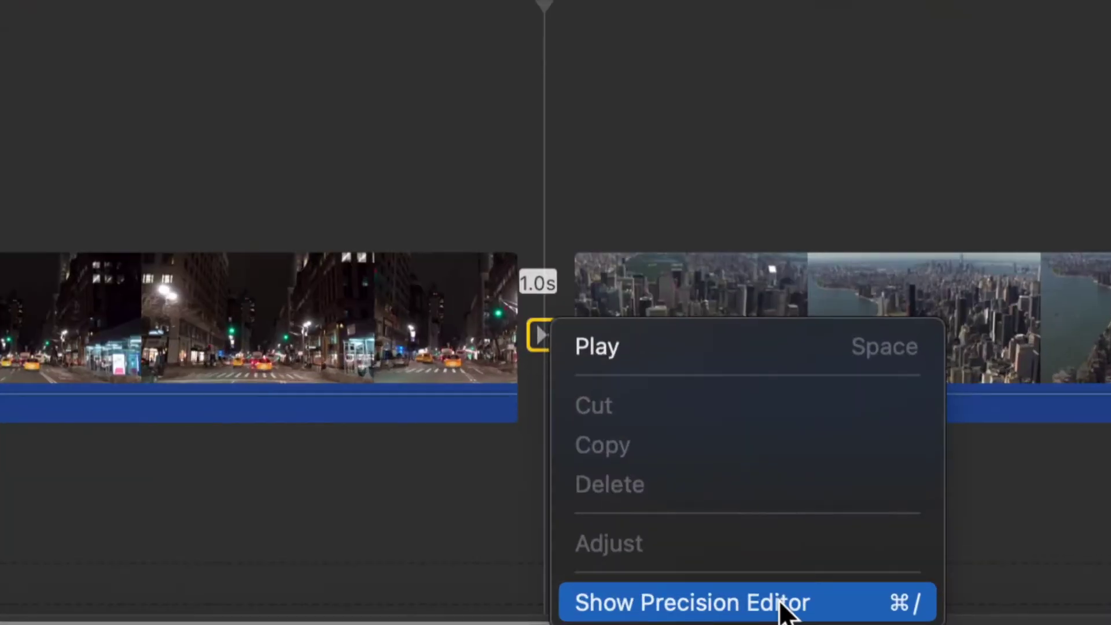
left_click(760, 603)
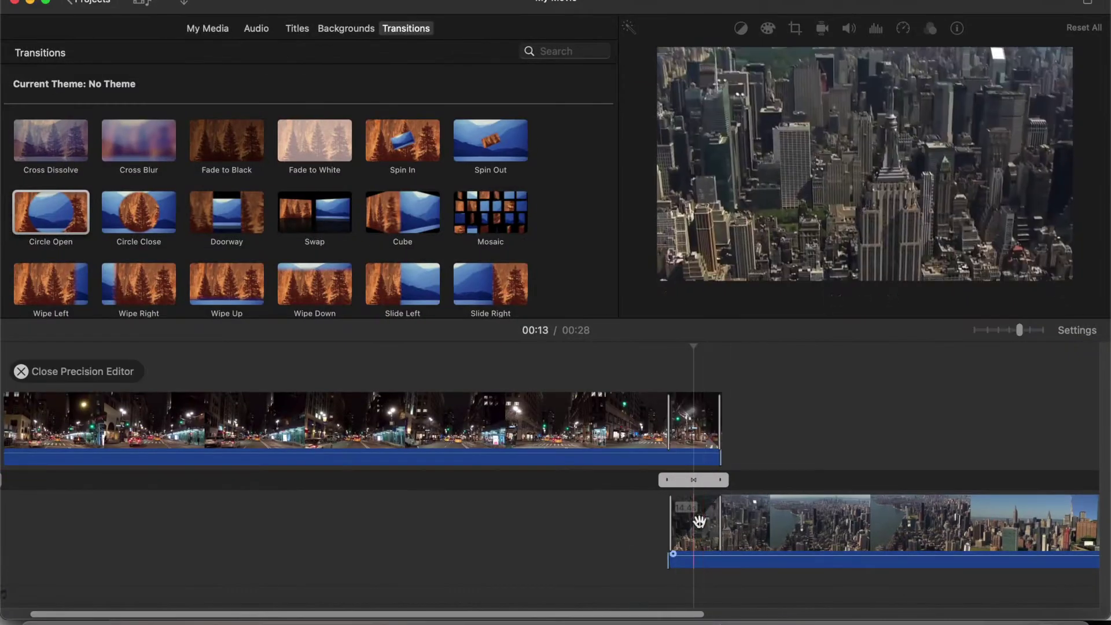
left_click_drag(699, 495, 678, 486)
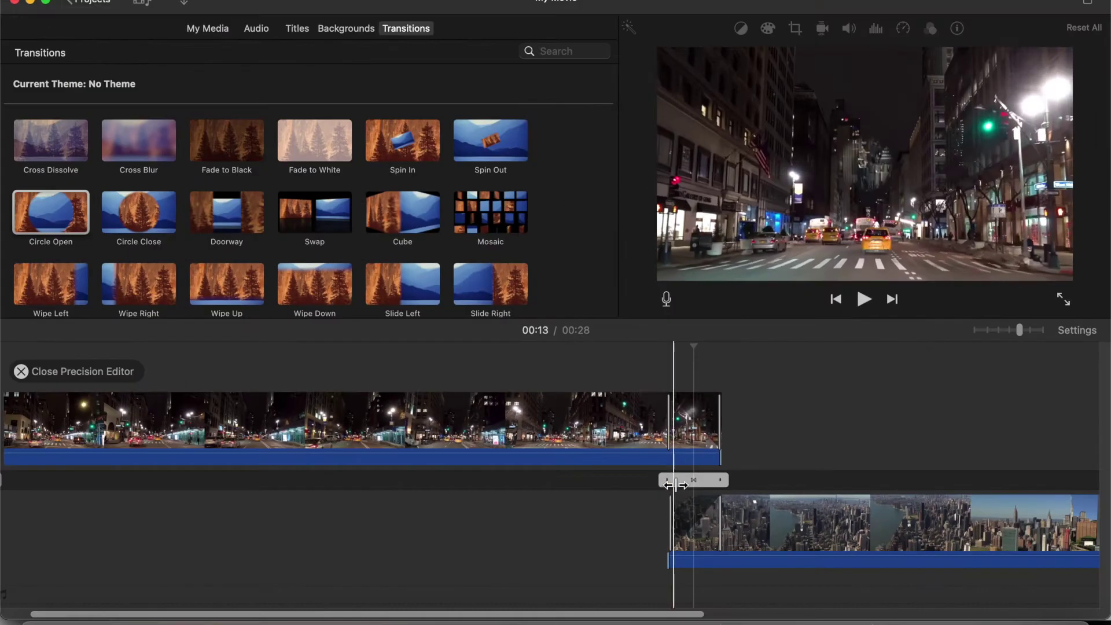
left_click_drag(675, 485, 670, 484)
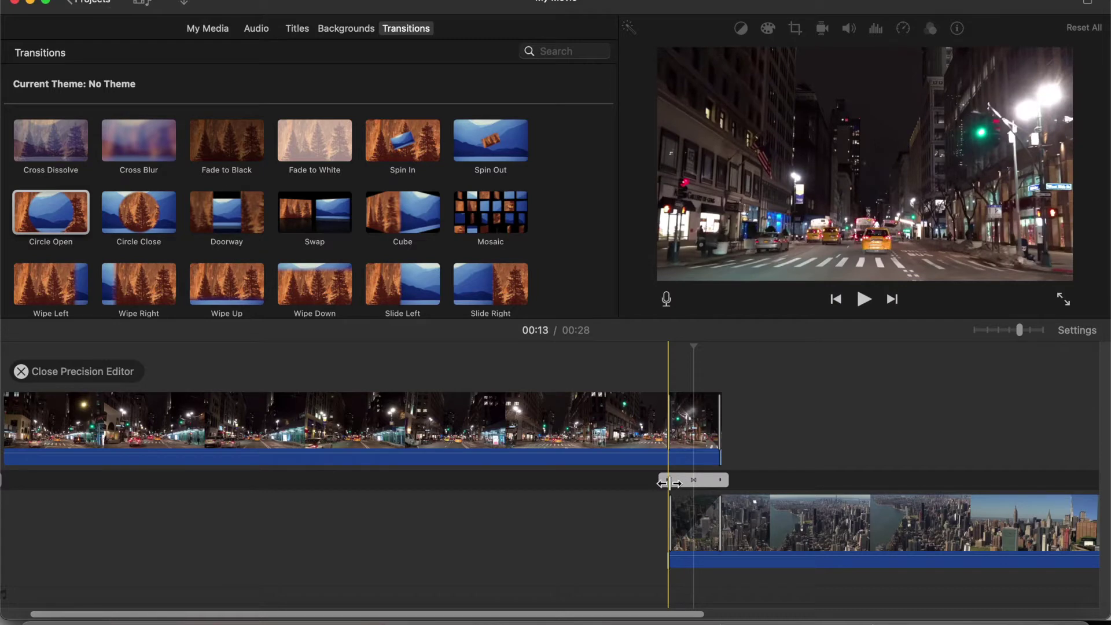
left_click_drag(657, 482, 554, 482)
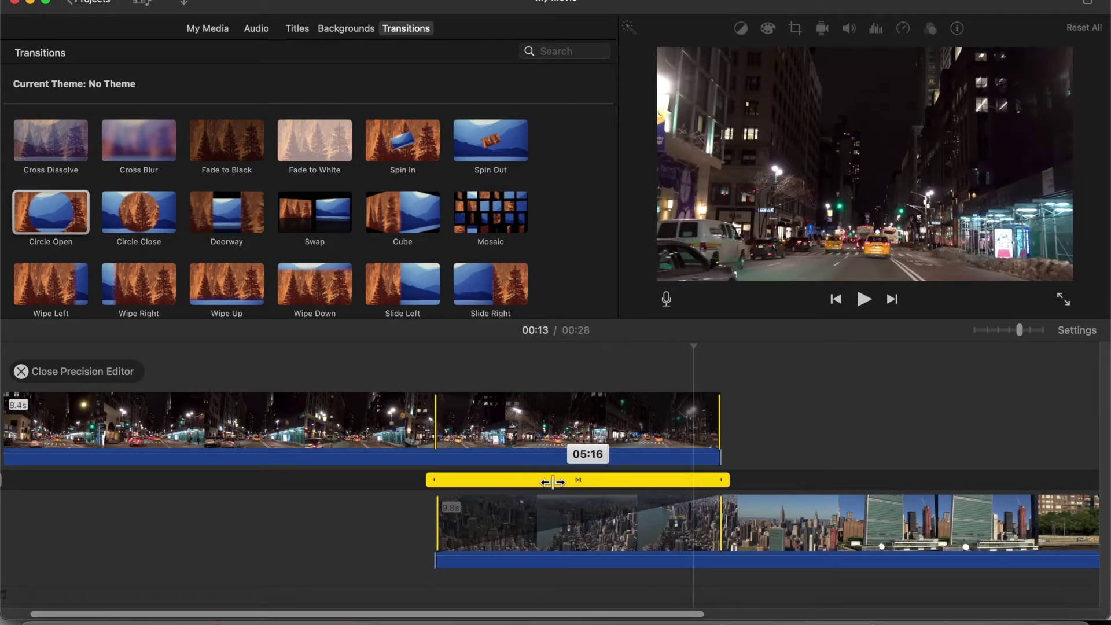
mouse_move(551, 482)
left_mouse_down()
mouse_move(420, 483)
mouse_move(586, 484)
mouse_move(553, 484)
left_mouse_up()
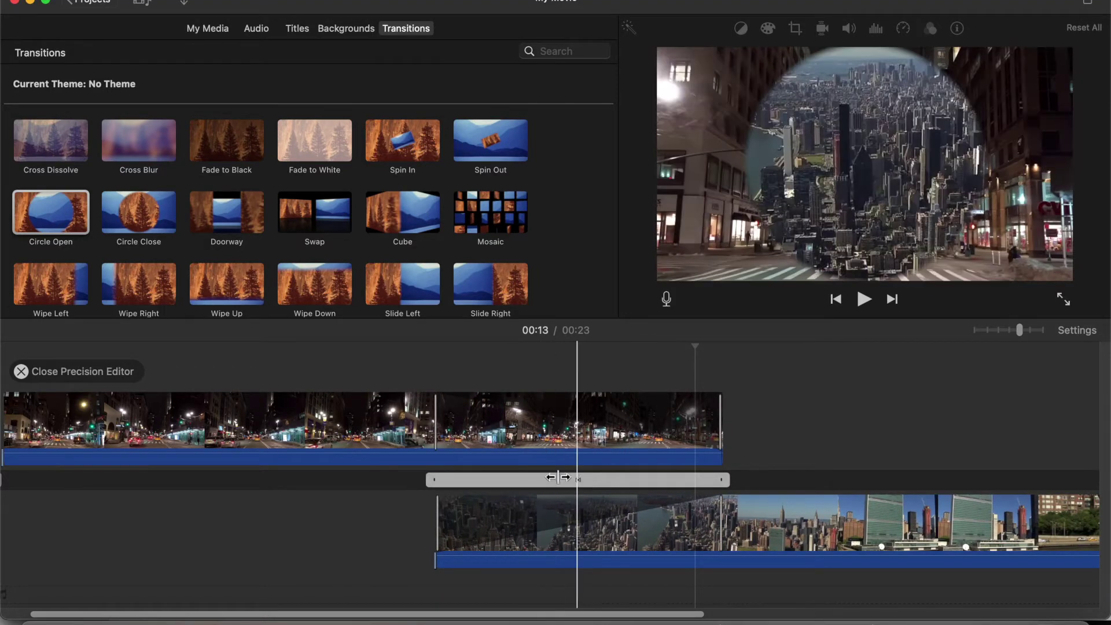
left_click(23, 399)
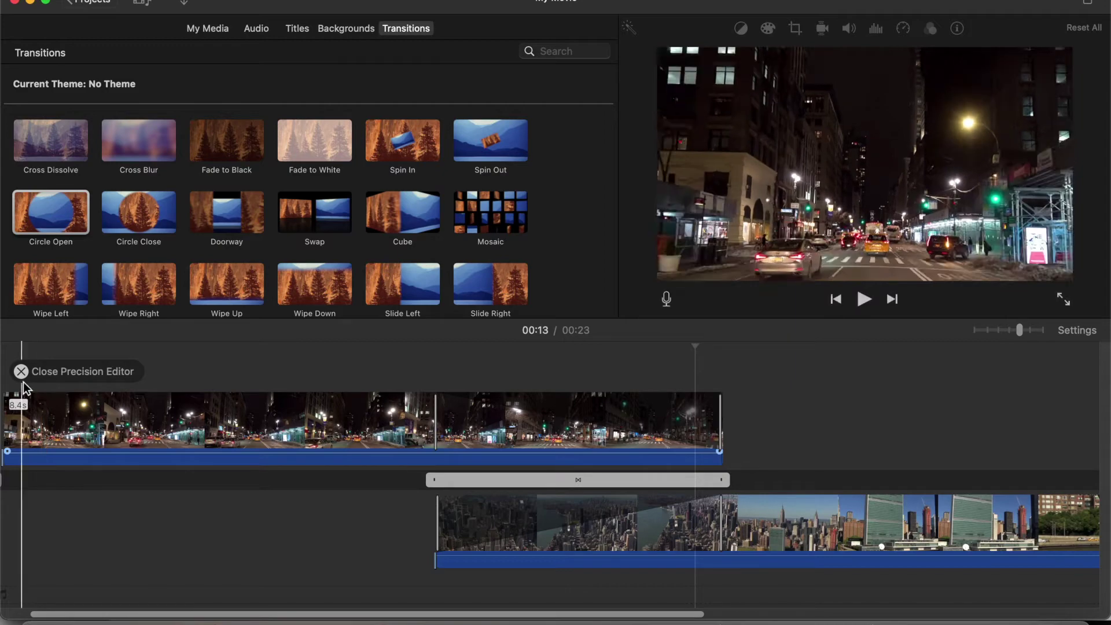
left_click(63, 371)
left_click(446, 488)
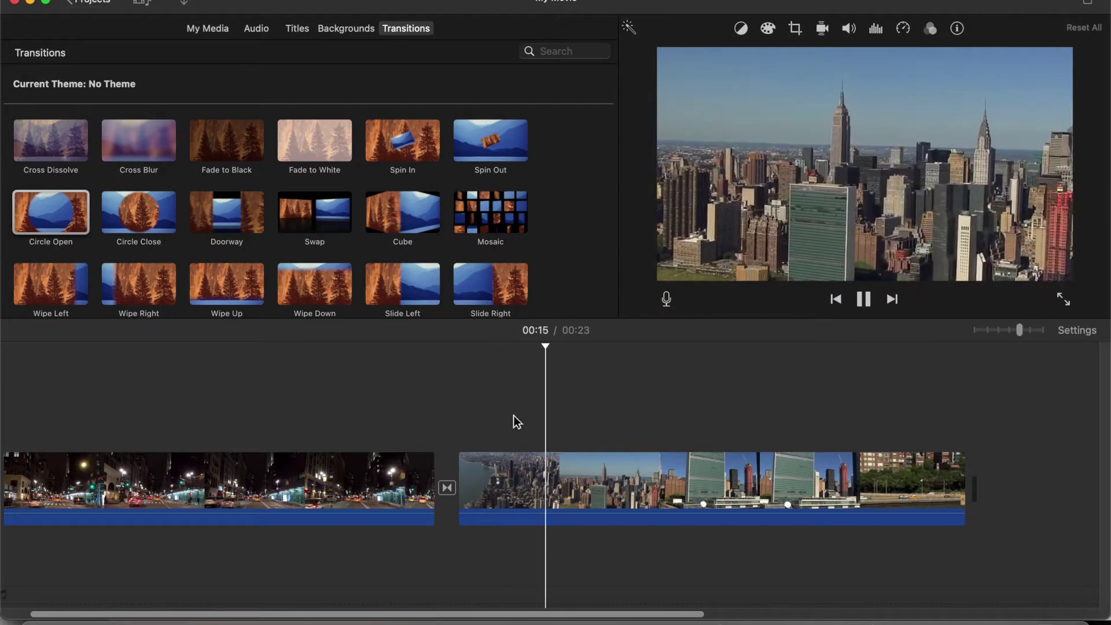
- Stop playback and park the playhead near the night street clip's end
key("space")
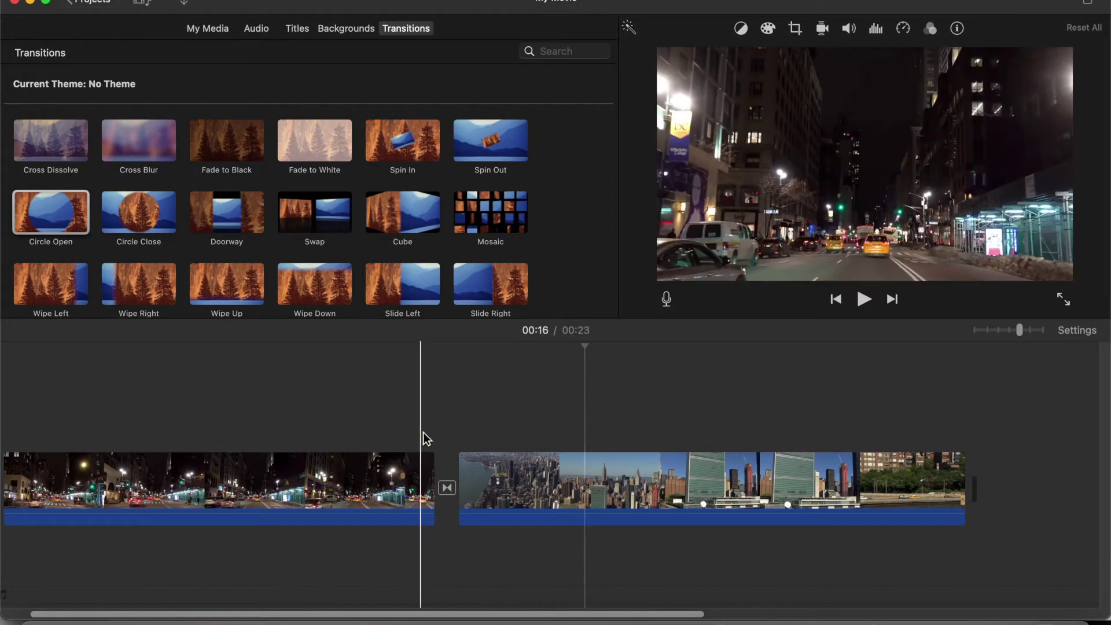
left_click(423, 432)
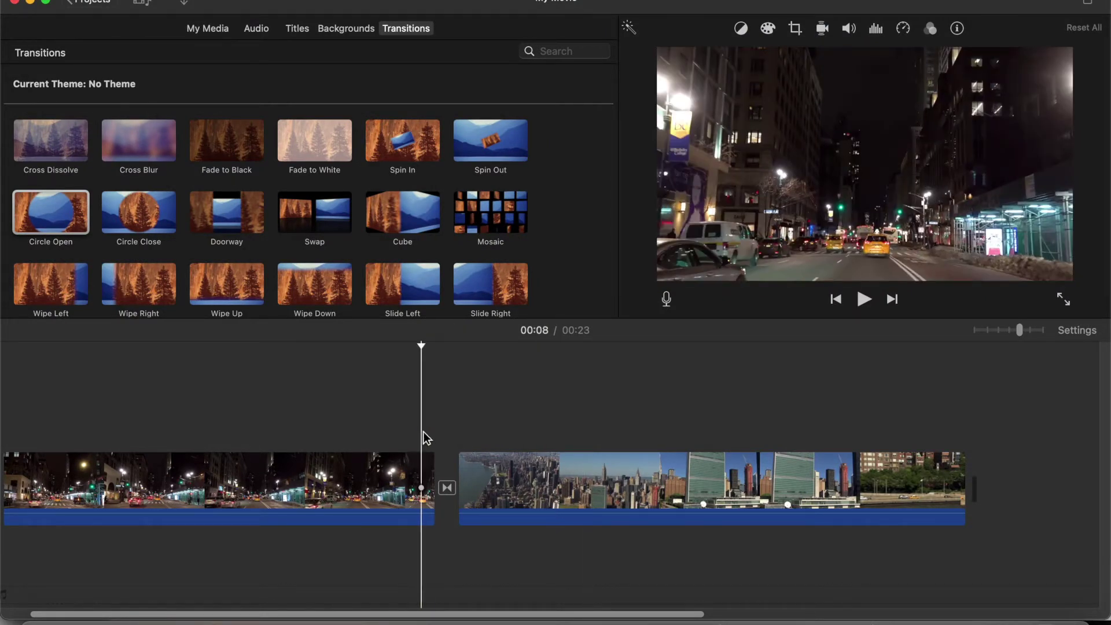
- Extend the night street clip and place a 1.0-second Doorway transition between the clips, making the movie 28 seconds
left_click_drag(465, 454, 734, 454)
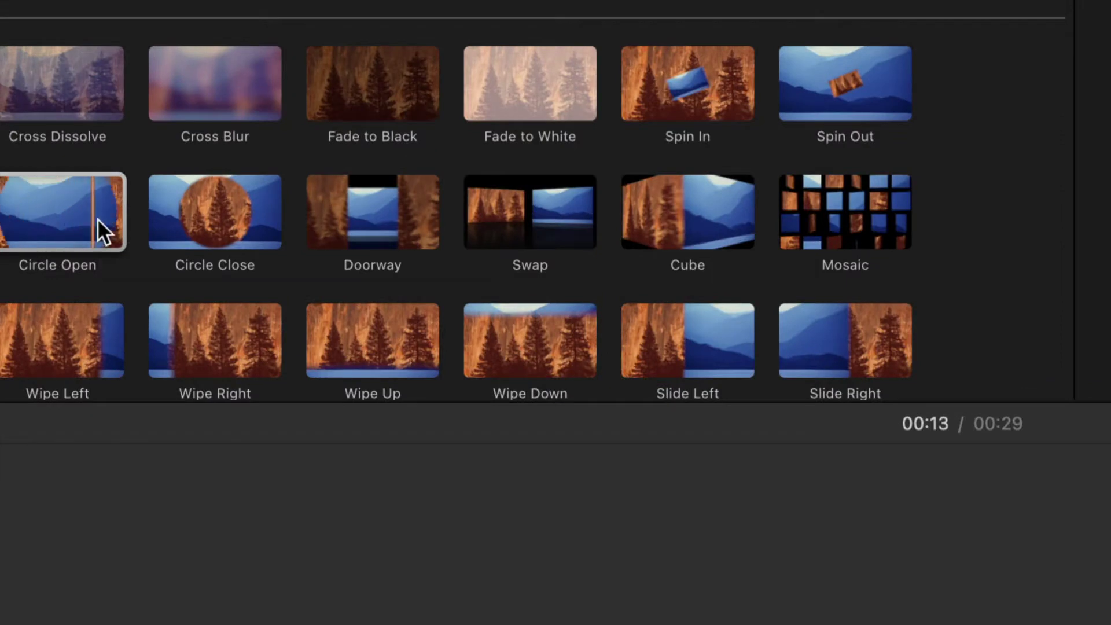
left_click(72, 220)
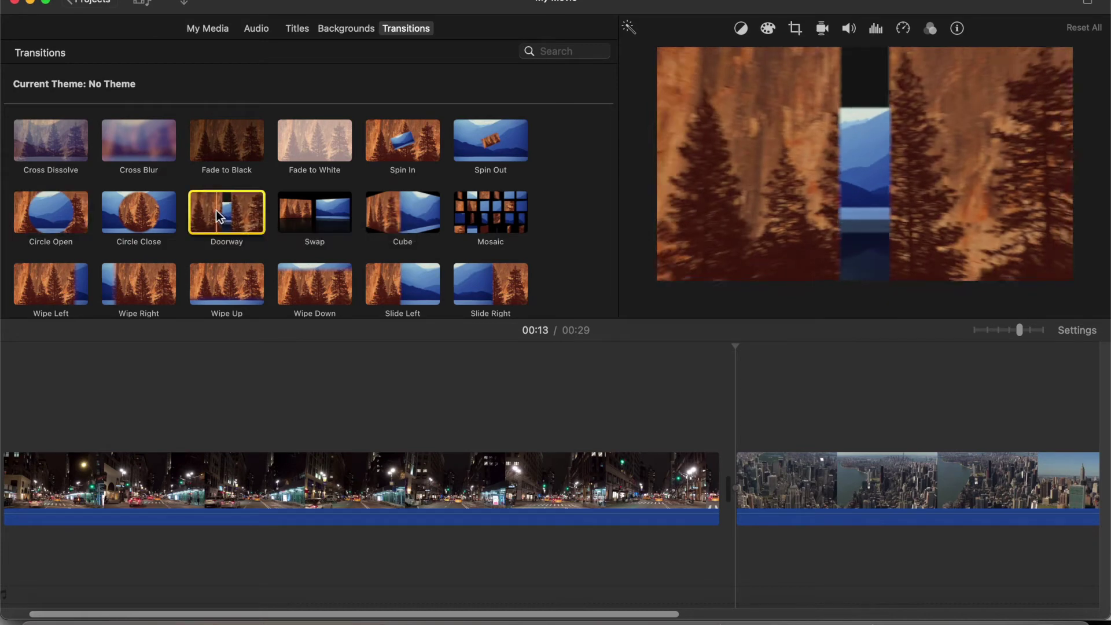
left_click_drag(220, 214, 684, 483)
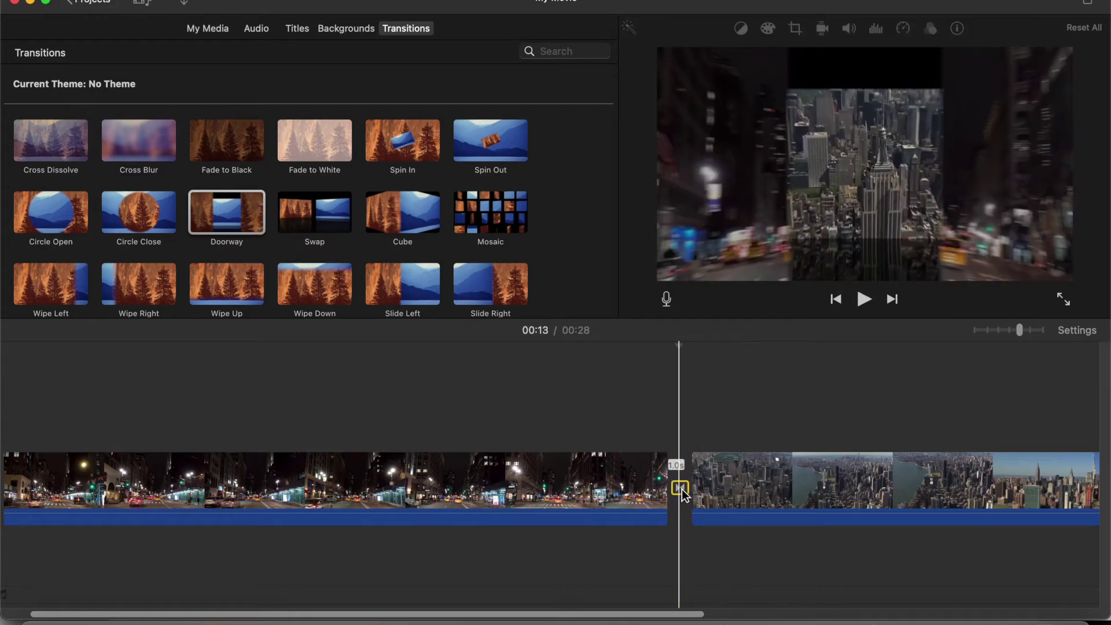
right_click(680, 489)
- Lengthen the Doorway transition to 8.5 seconds in the Precision Editor, shortening the movie to 20 seconds
left_click(755, 604)
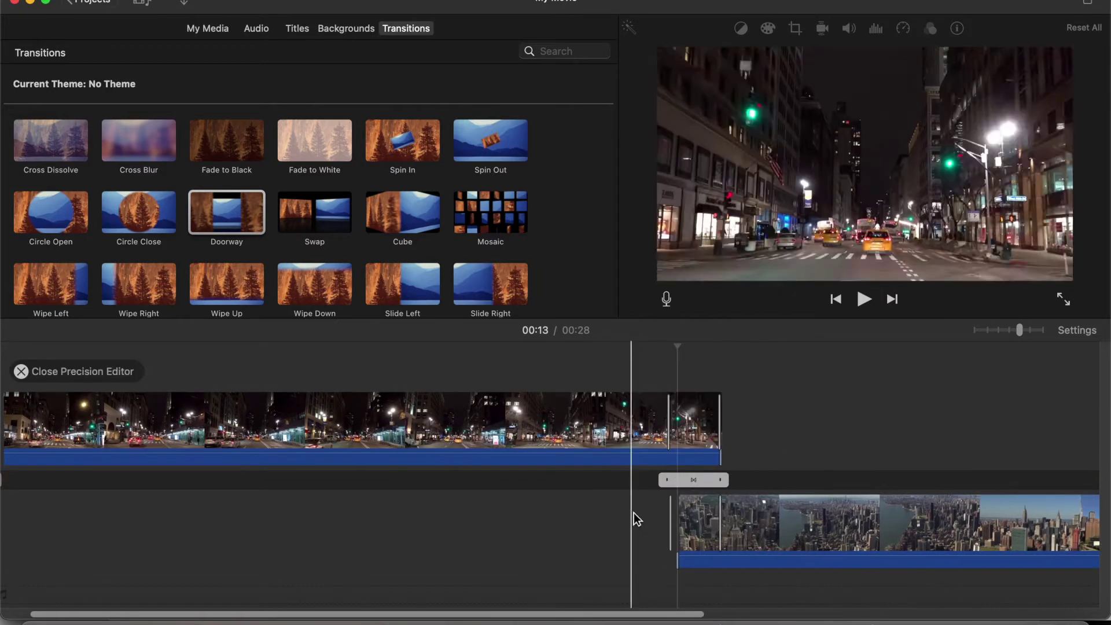
left_click_drag(670, 485, 479, 486)
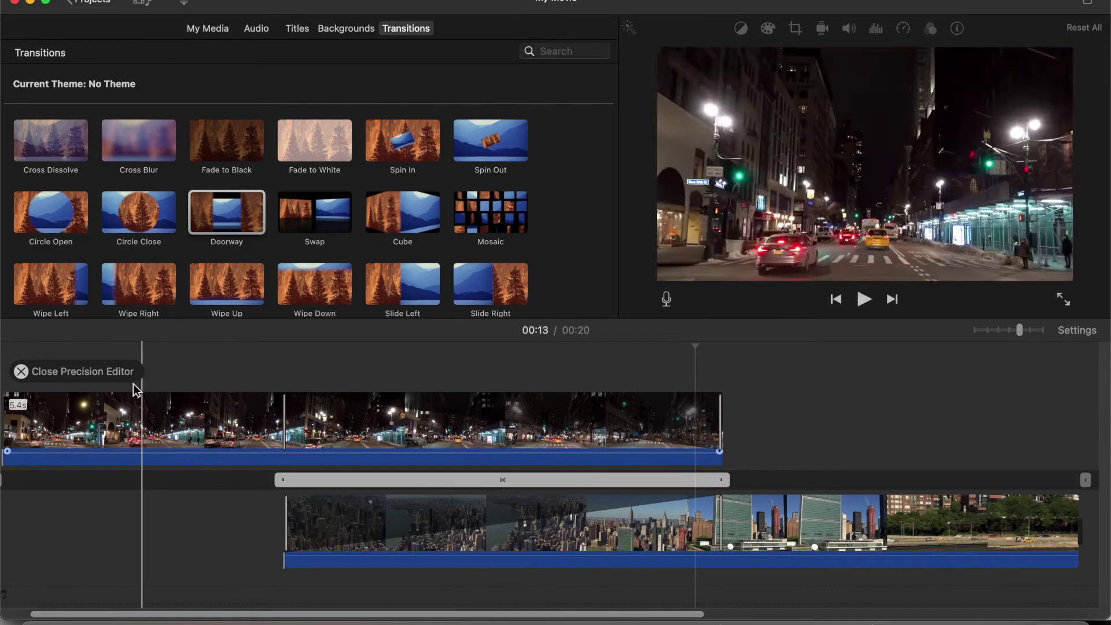
left_click(85, 372)
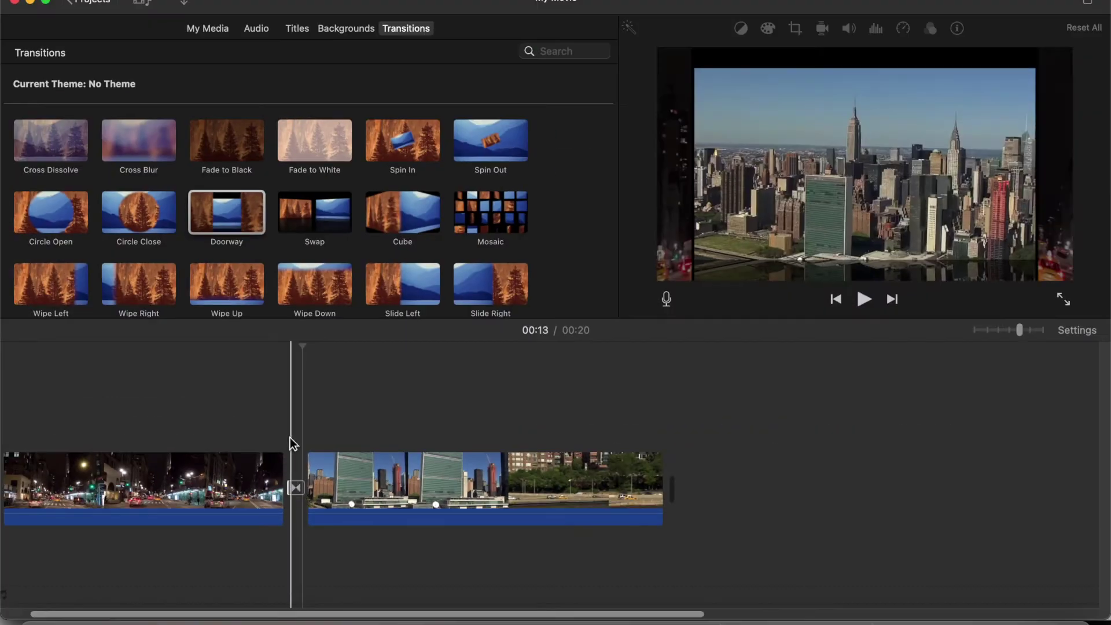
left_click(276, 426)
- Play the 20-second movie through the Doorway transition, pause, and select the UN building drone clip
key("space")
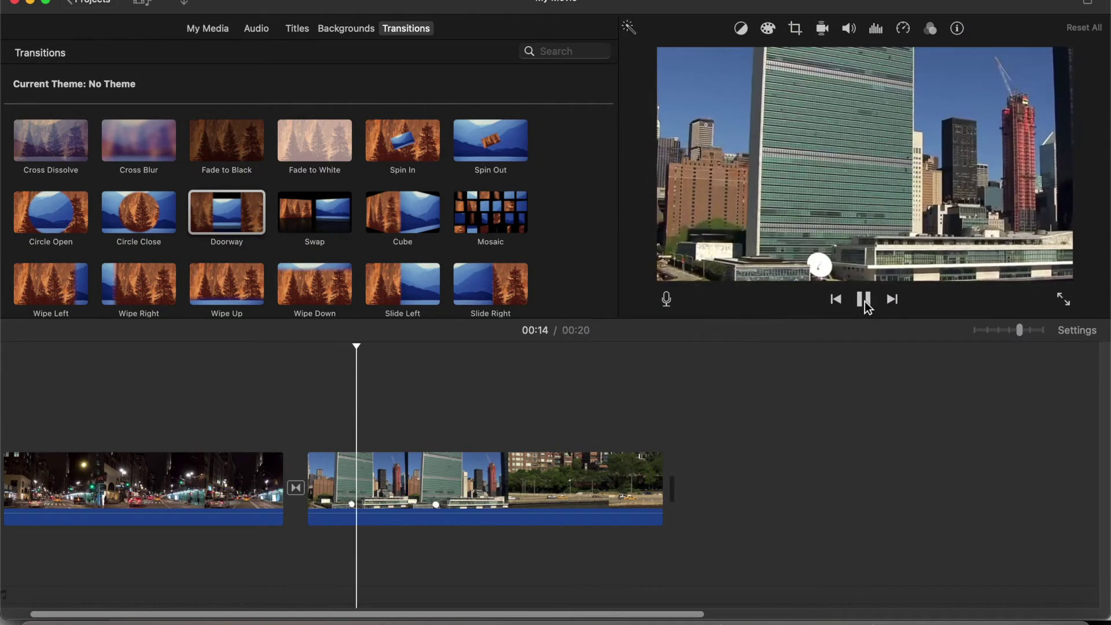
left_click(865, 301)
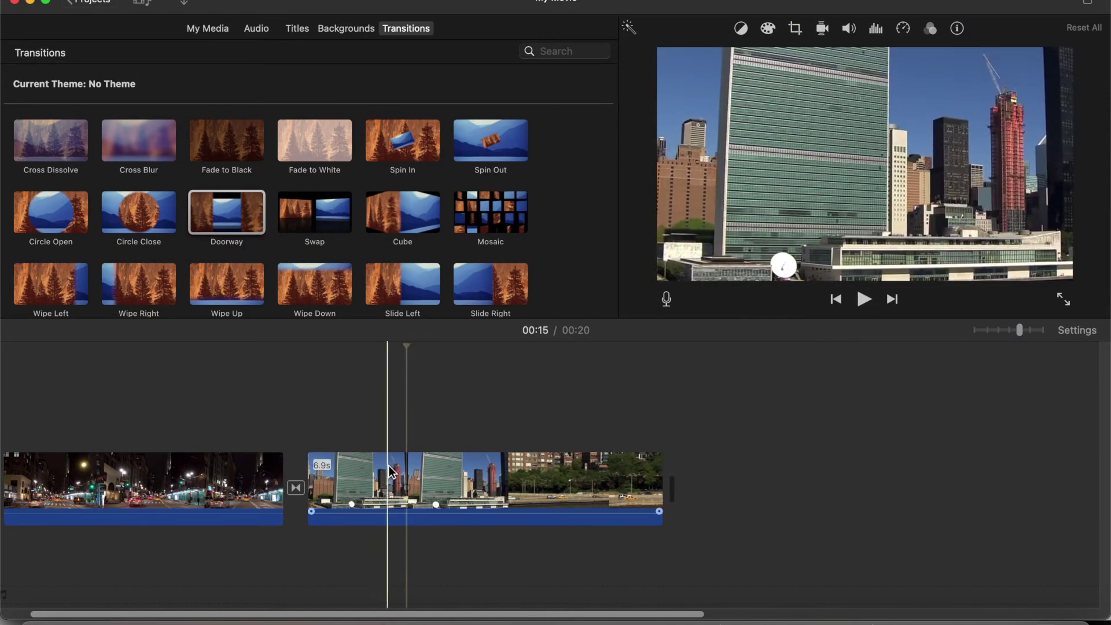
left_click(385, 473)
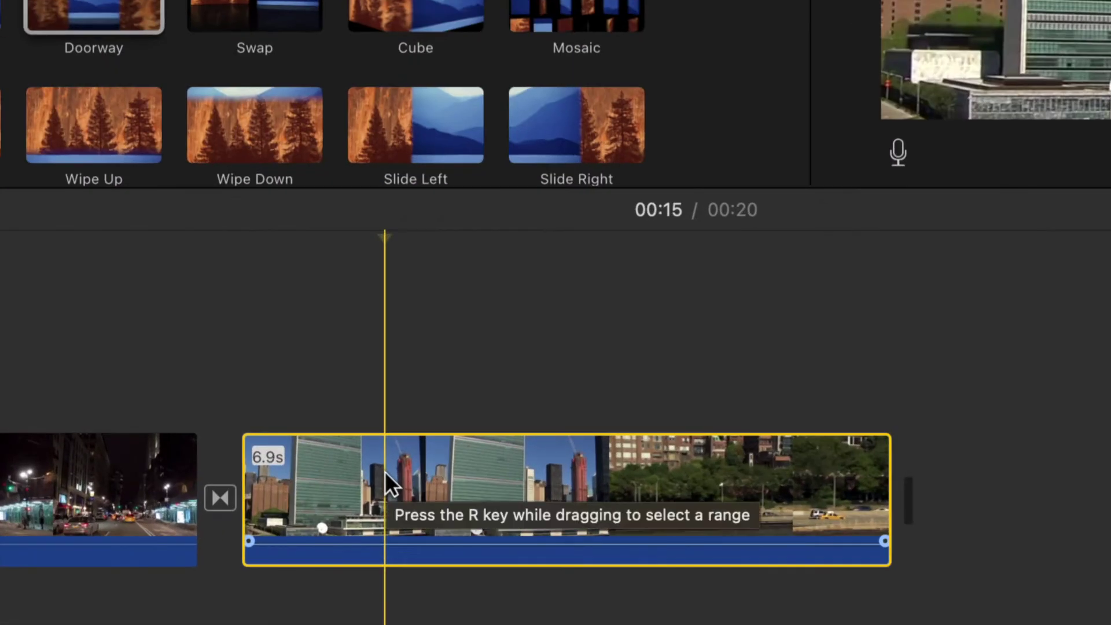
- Split the drone clip at the playhead and add a Doorway transition at the cut
right_click(387, 474)
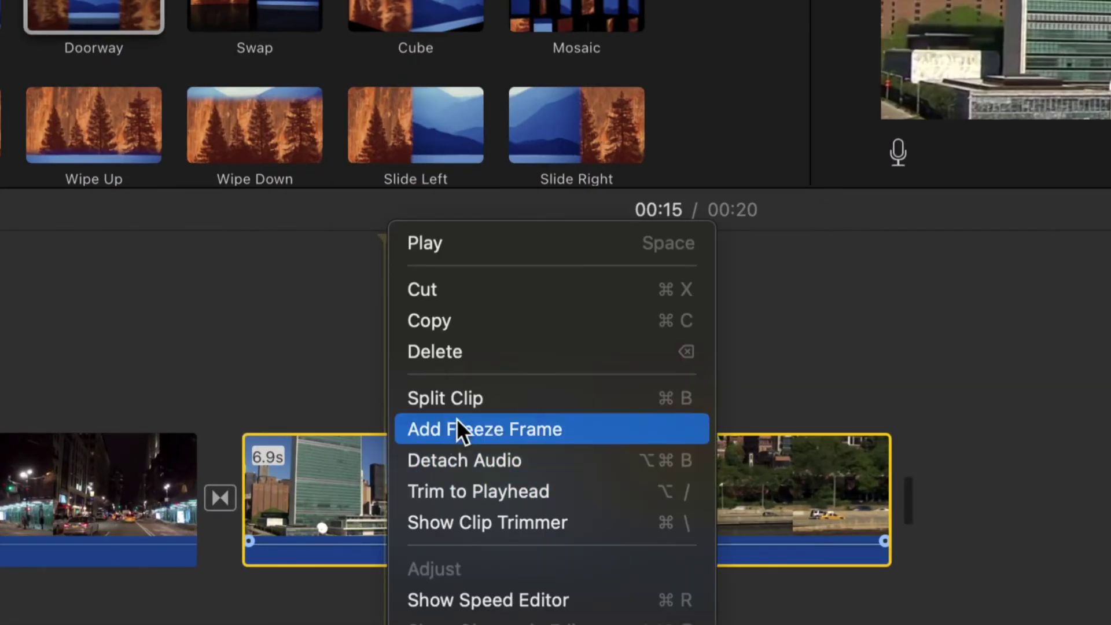
left_click(427, 433)
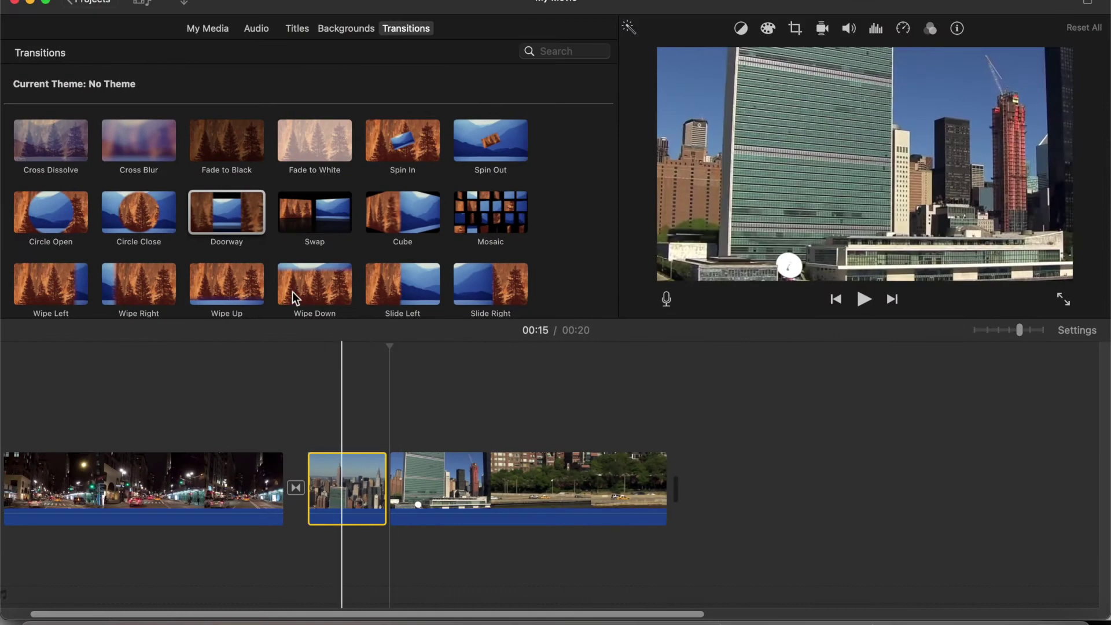
left_click_drag(262, 243, 392, 443)
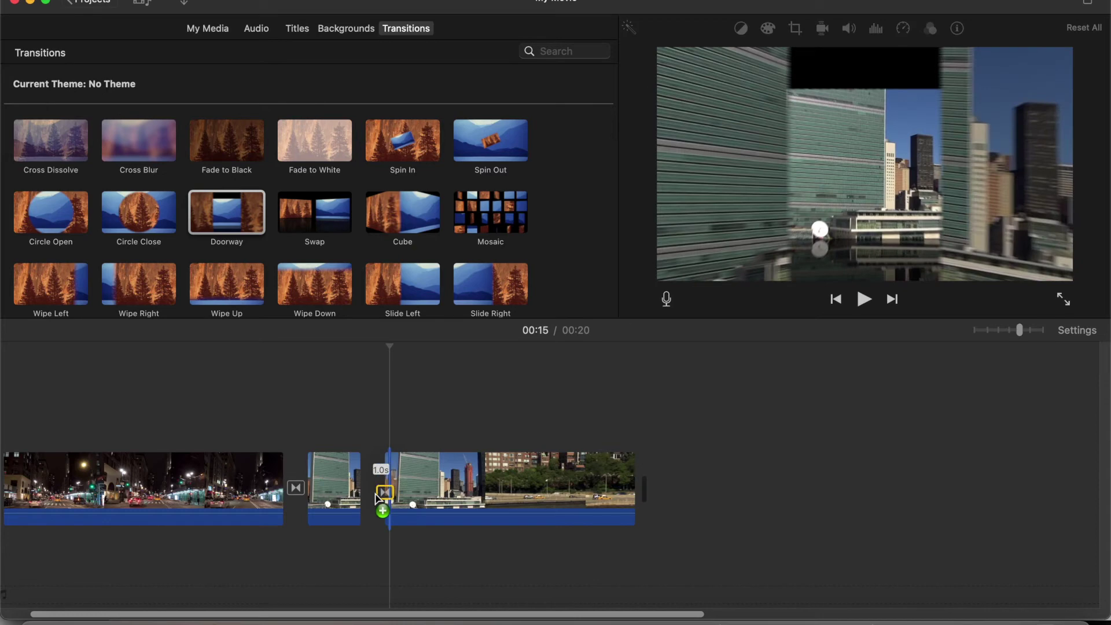
- Lengthen the second Doorway transition in the Precision Editor
right_click(375, 493)
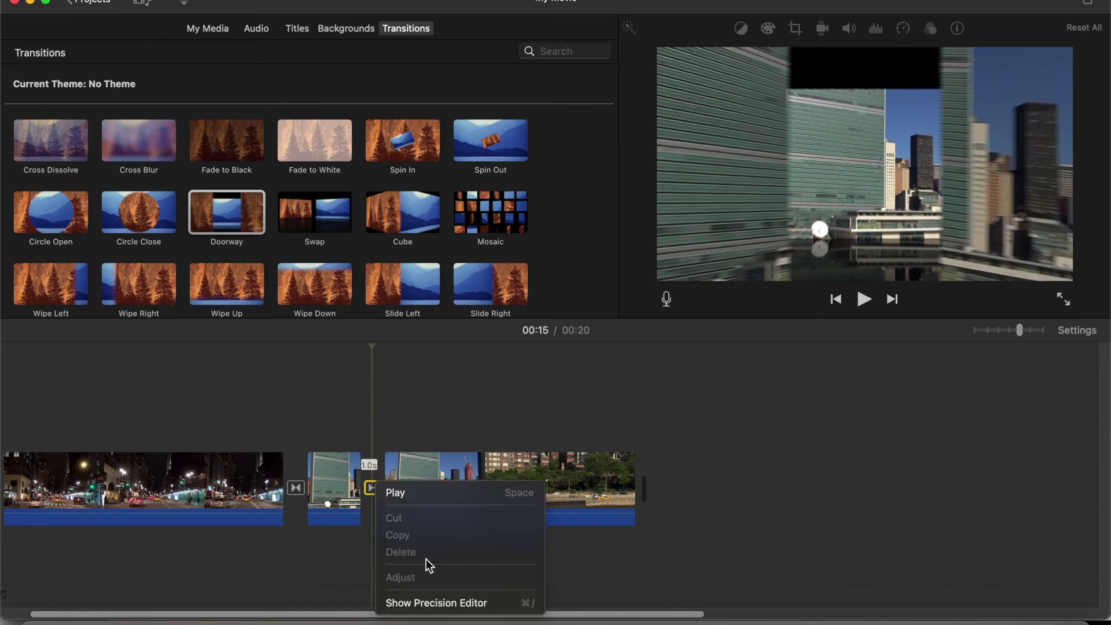
left_click(451, 603)
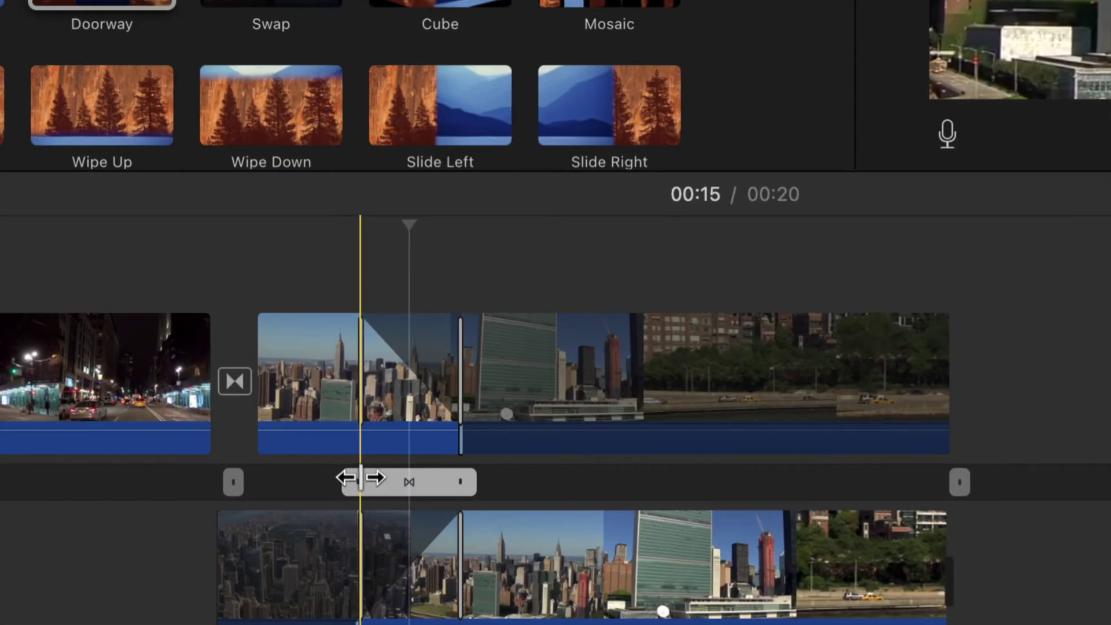
left_click_drag(360, 486, 309, 487)
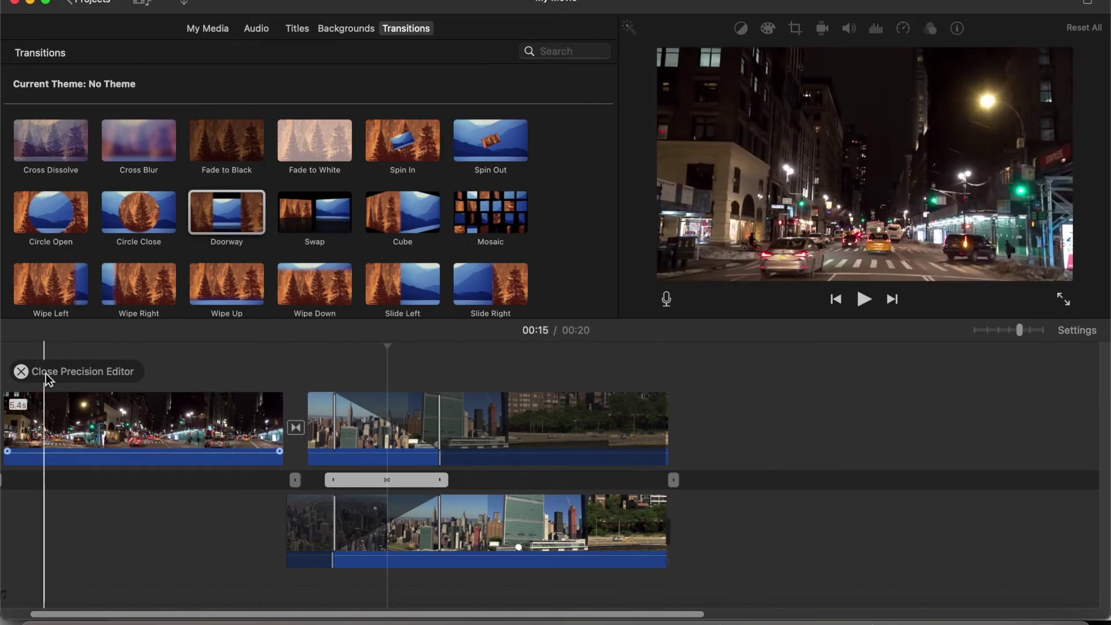
left_click(43, 376)
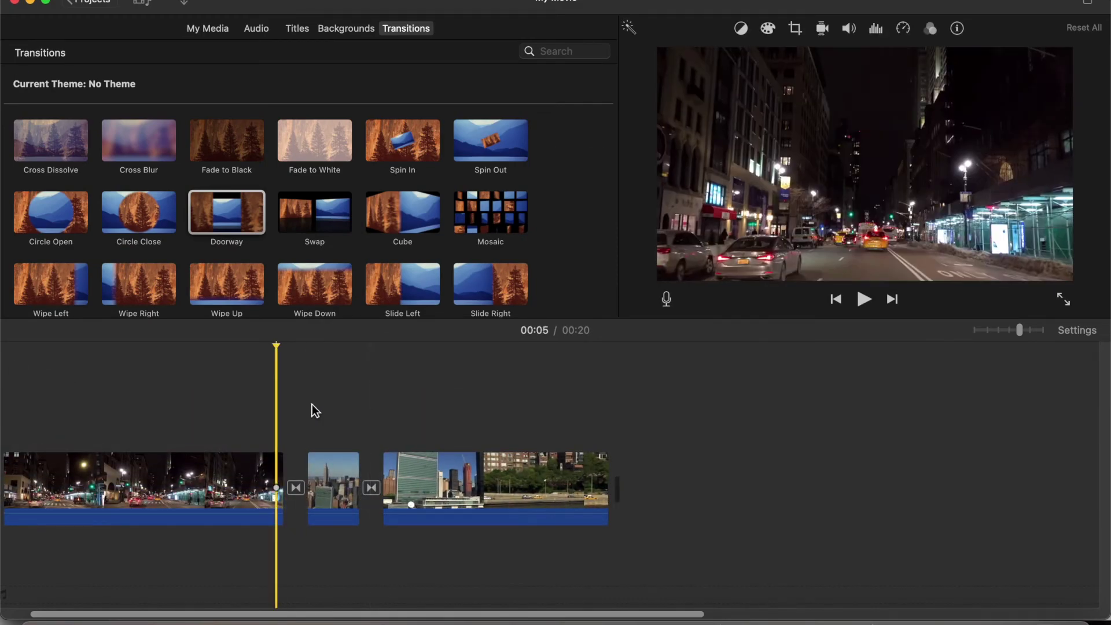
key("space")
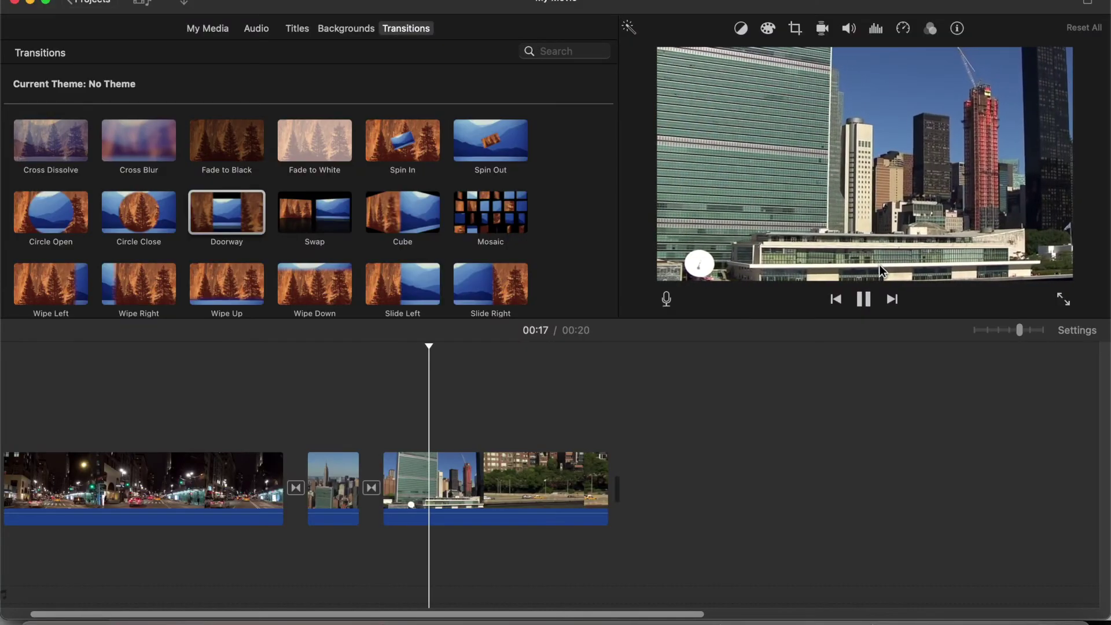
left_click(864, 299)
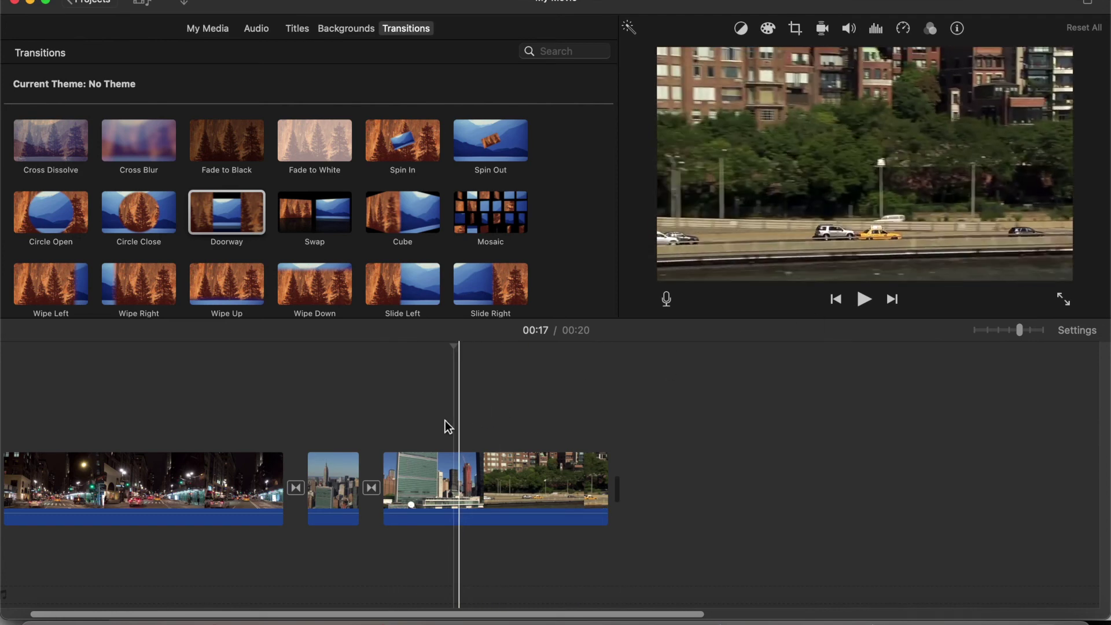
left_click(394, 431)
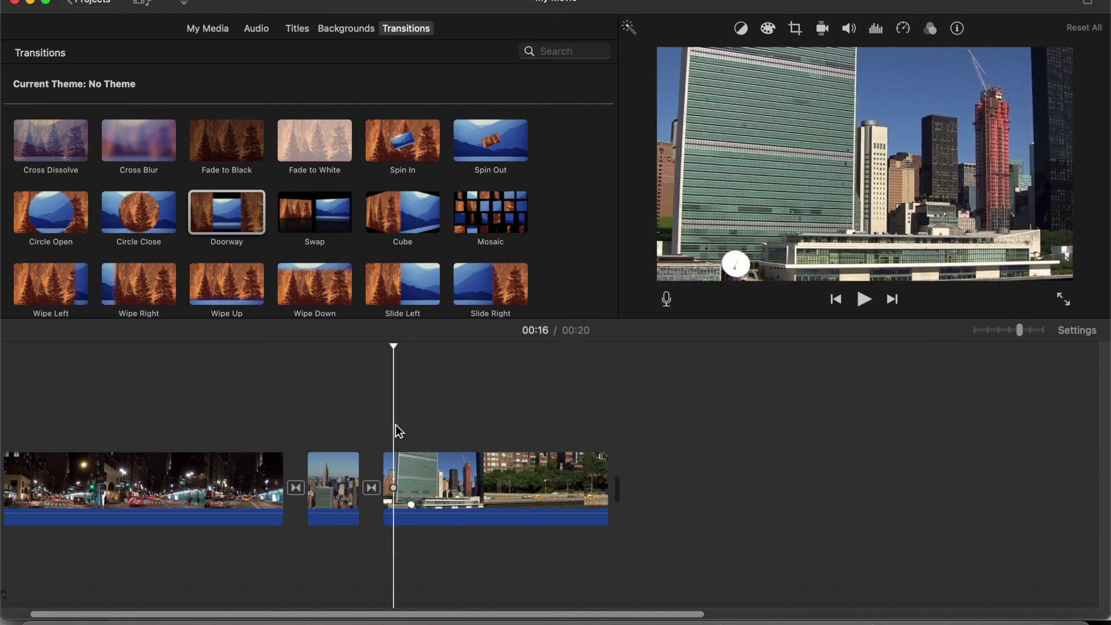